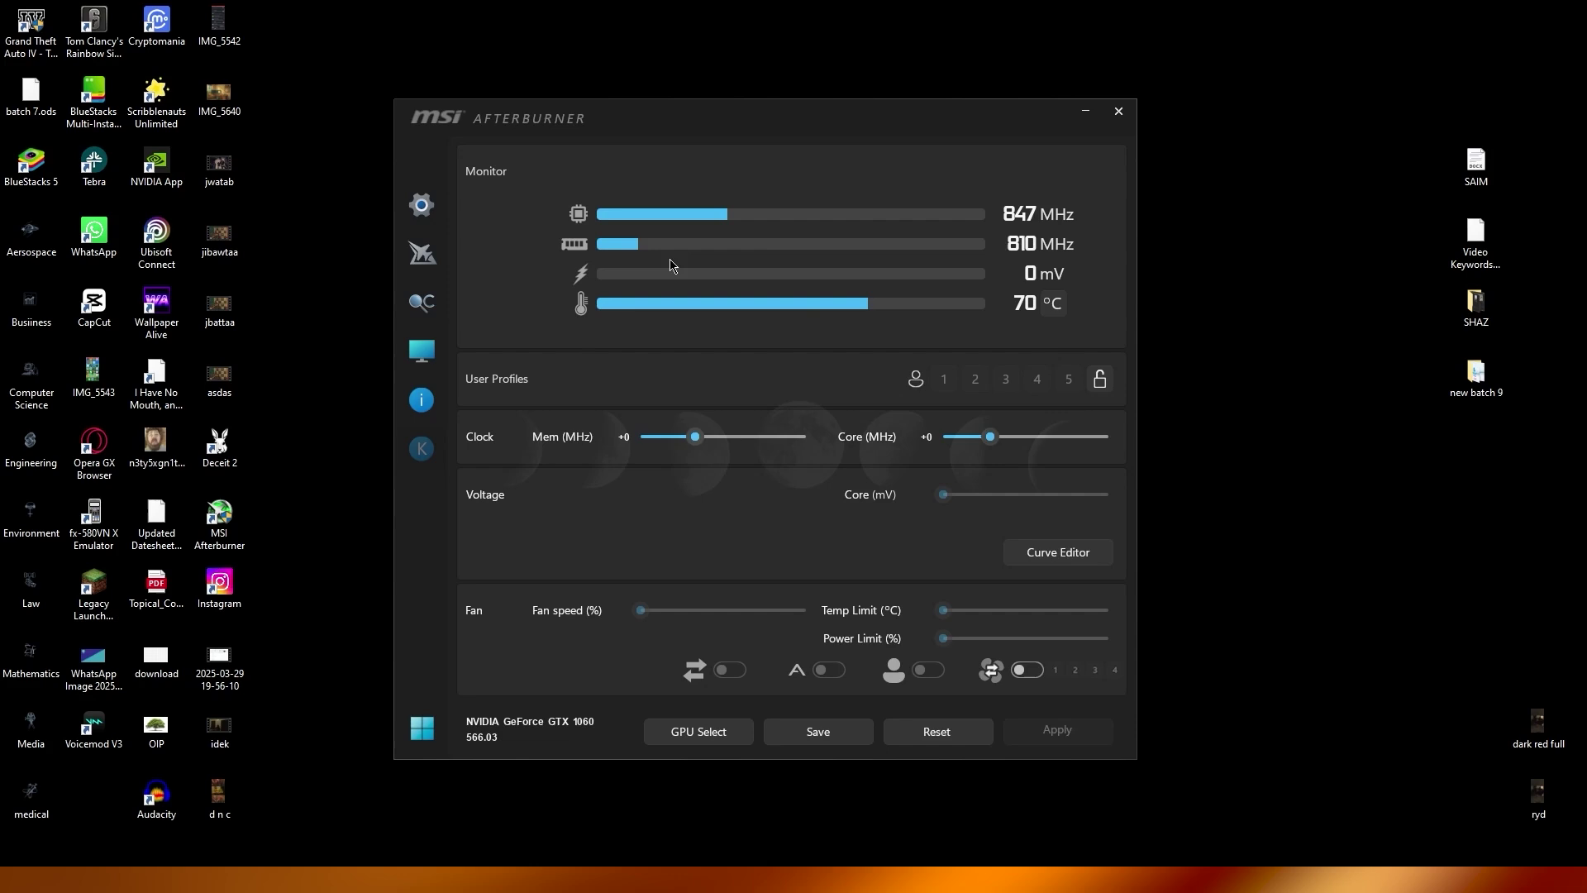
Bring up Afterburner's Settings on the Monitoring page
click(427, 204)
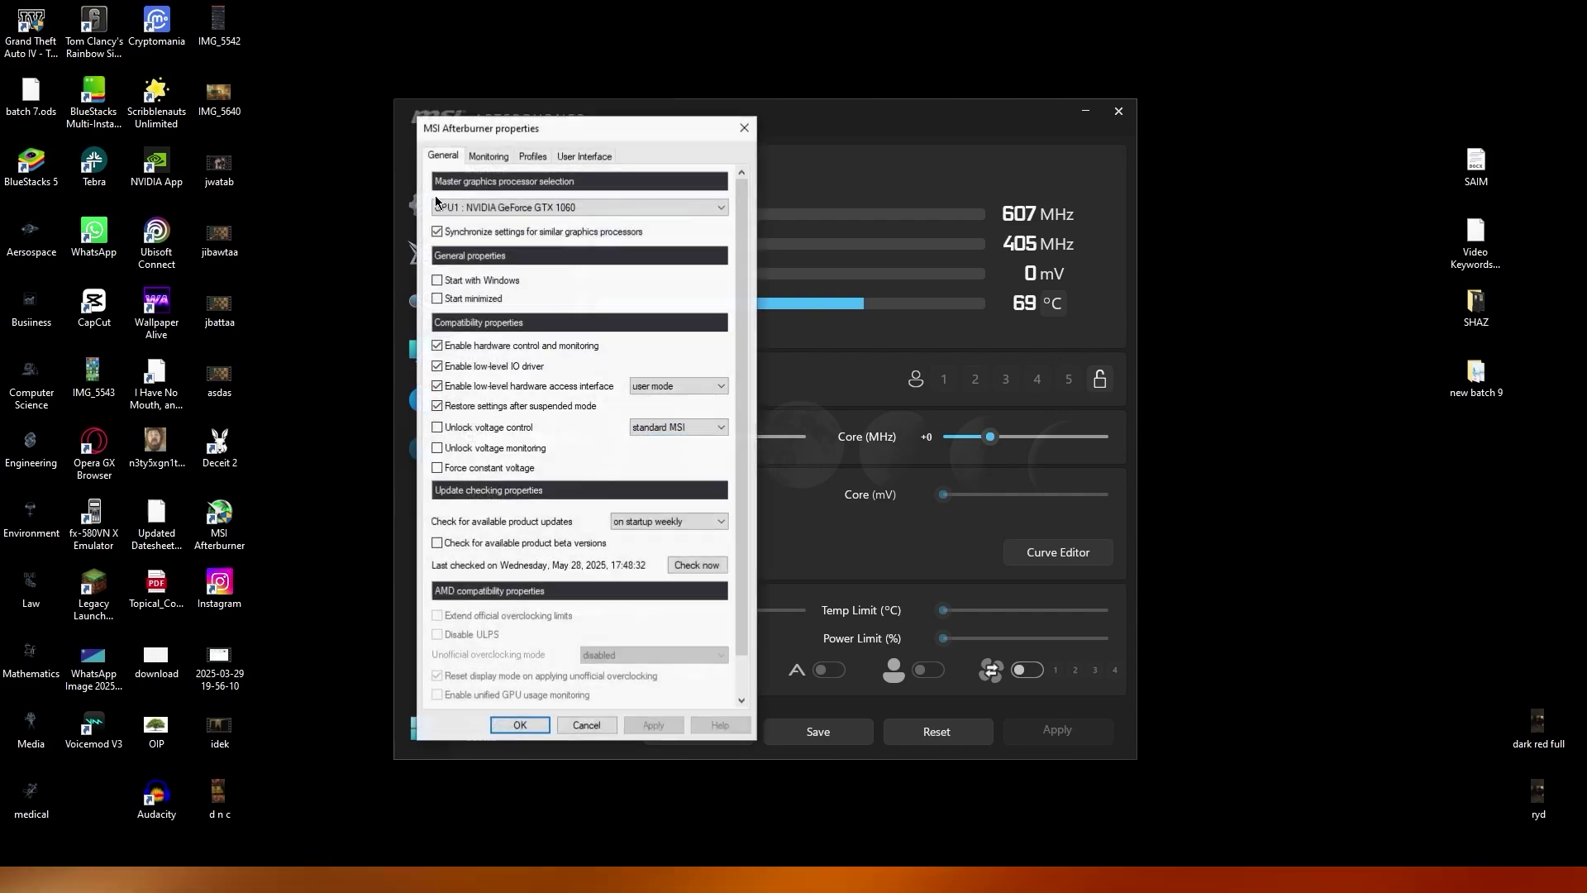
click(497, 156)
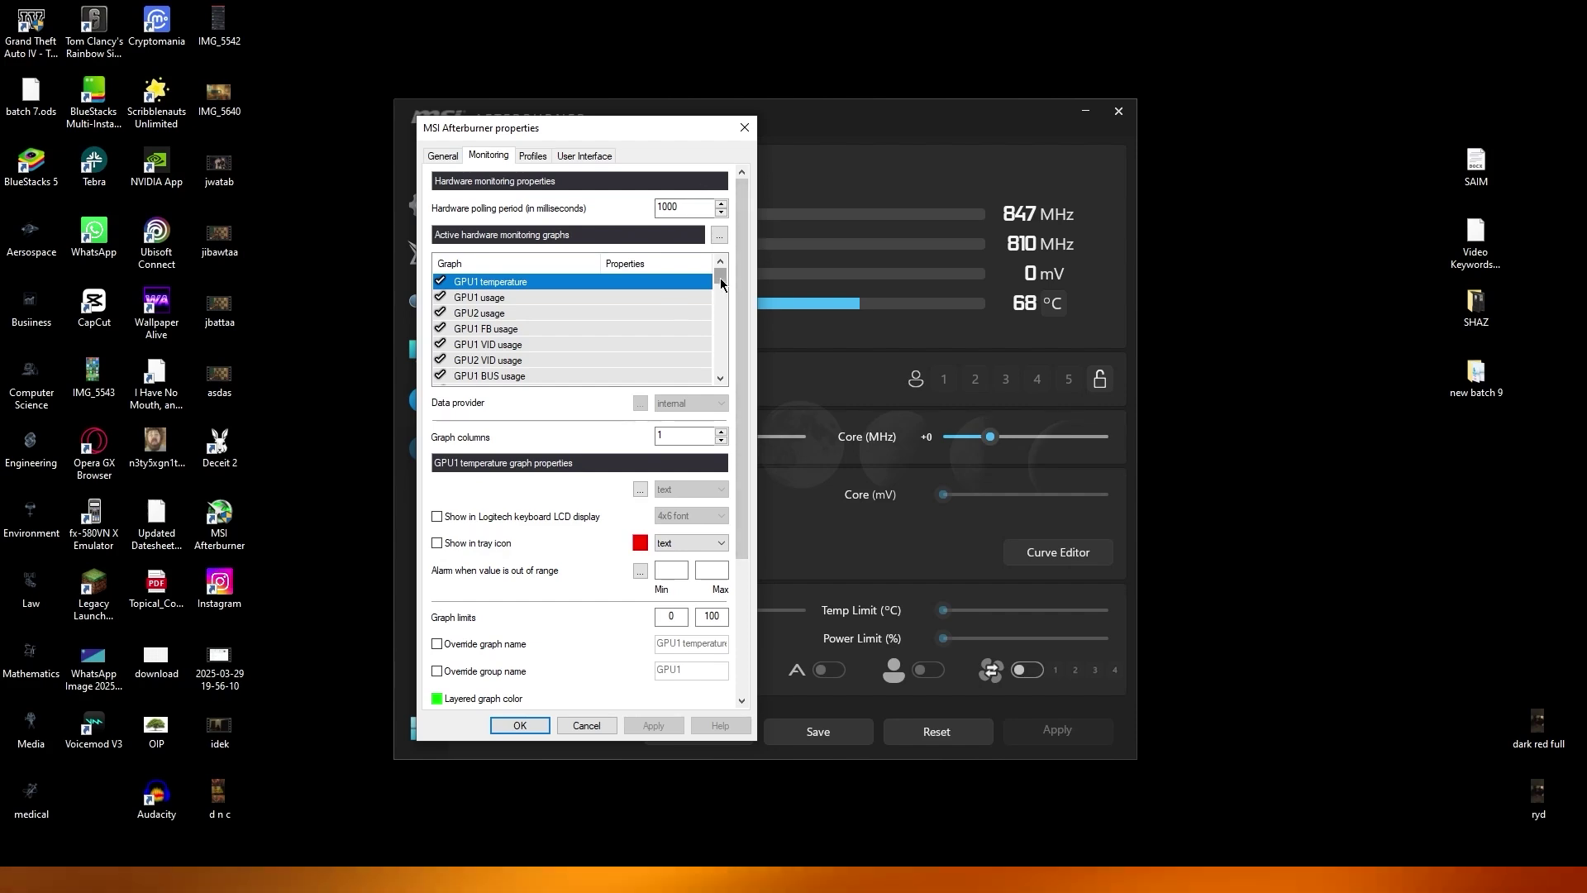
mouse_move(720, 278)
mouse_down()
mouse_move(719, 367)
mouse_move(722, 271)
mouse_up()
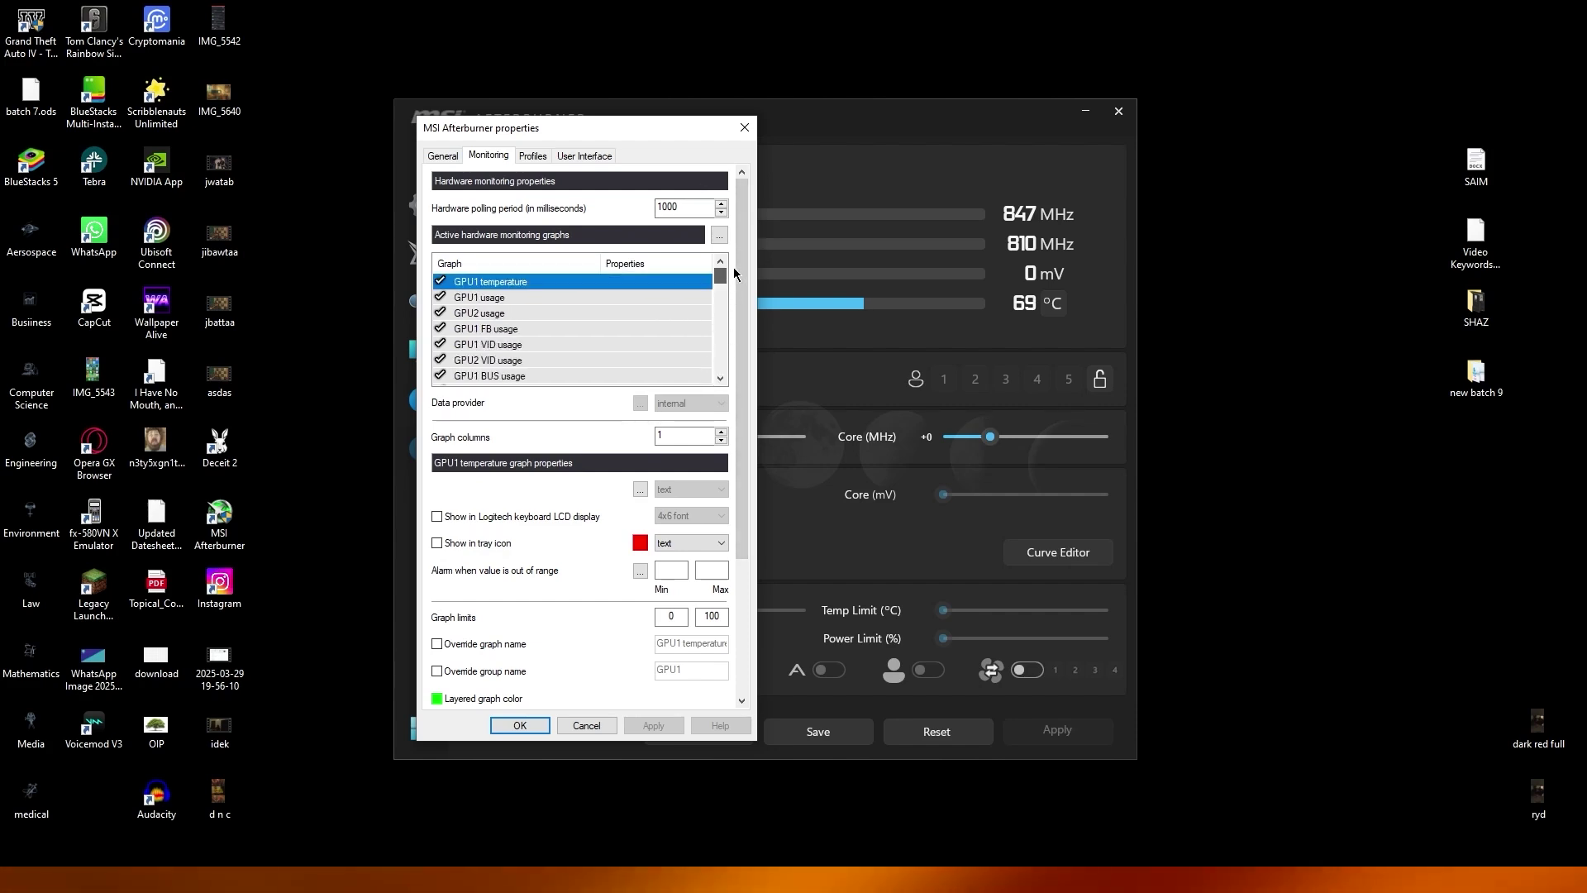
drag(742, 365, 733, 502)
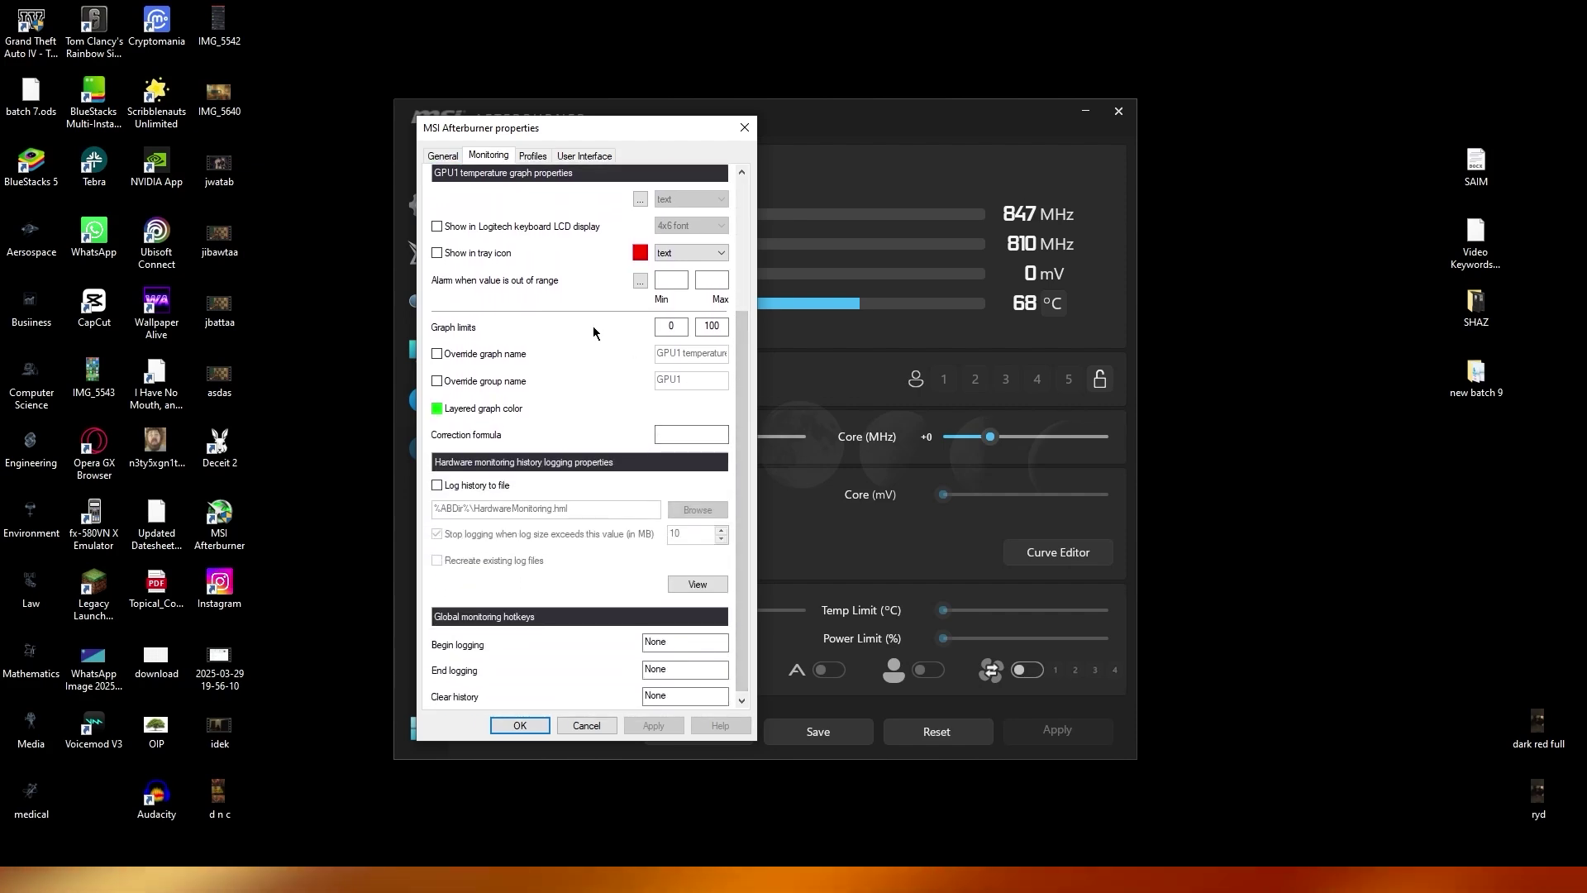
Enable Show in tray icon for GPU1 temperature and bring up its red colour swatch's picker
click(436, 227)
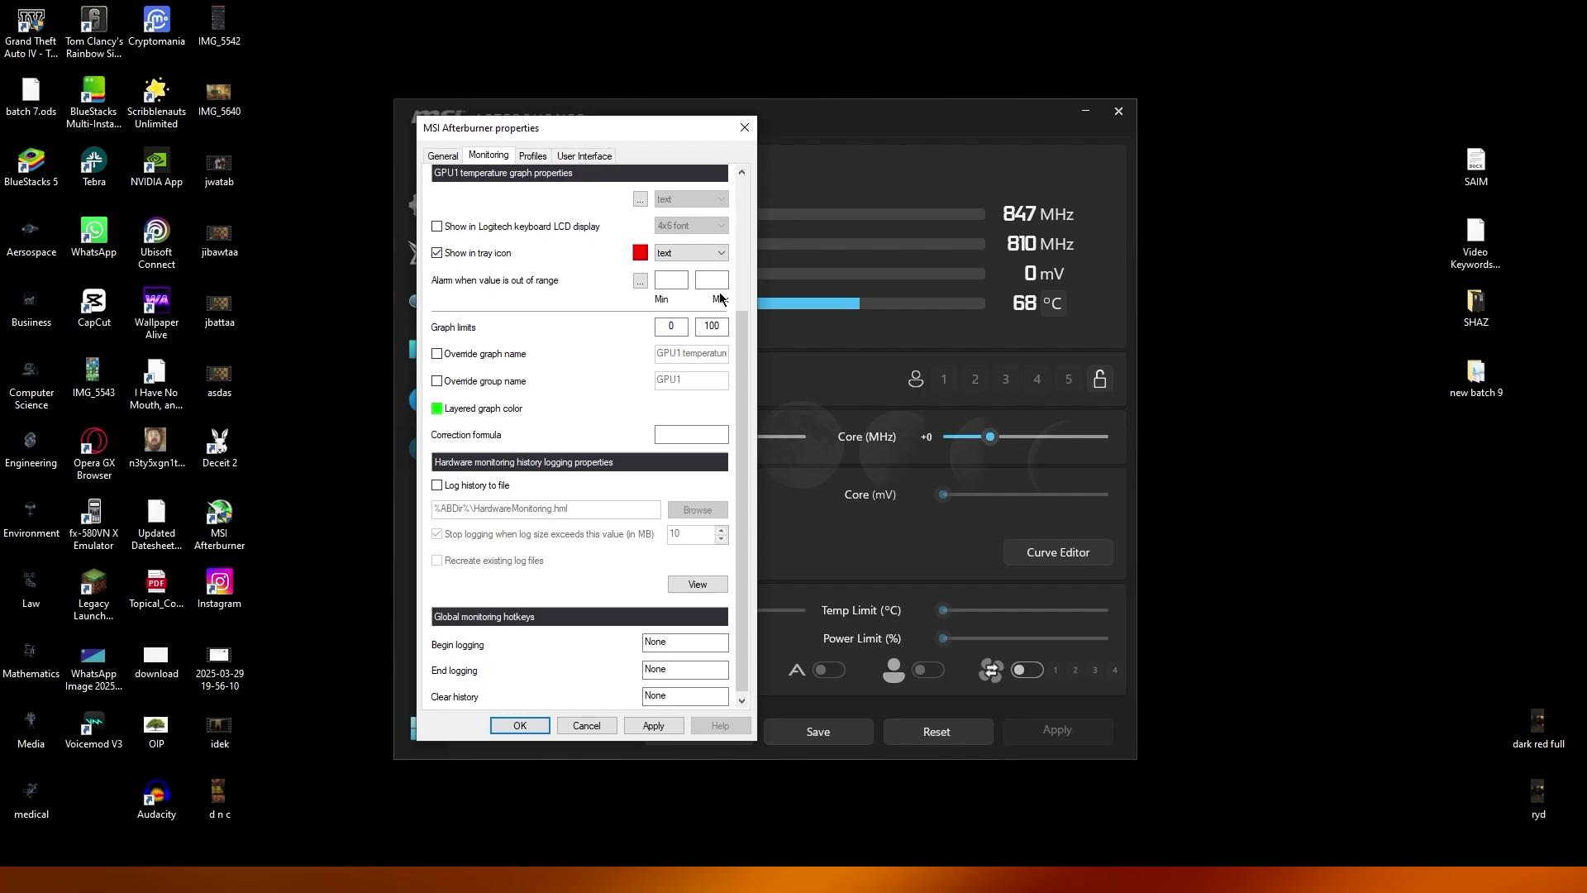
click(690, 250)
click(639, 253)
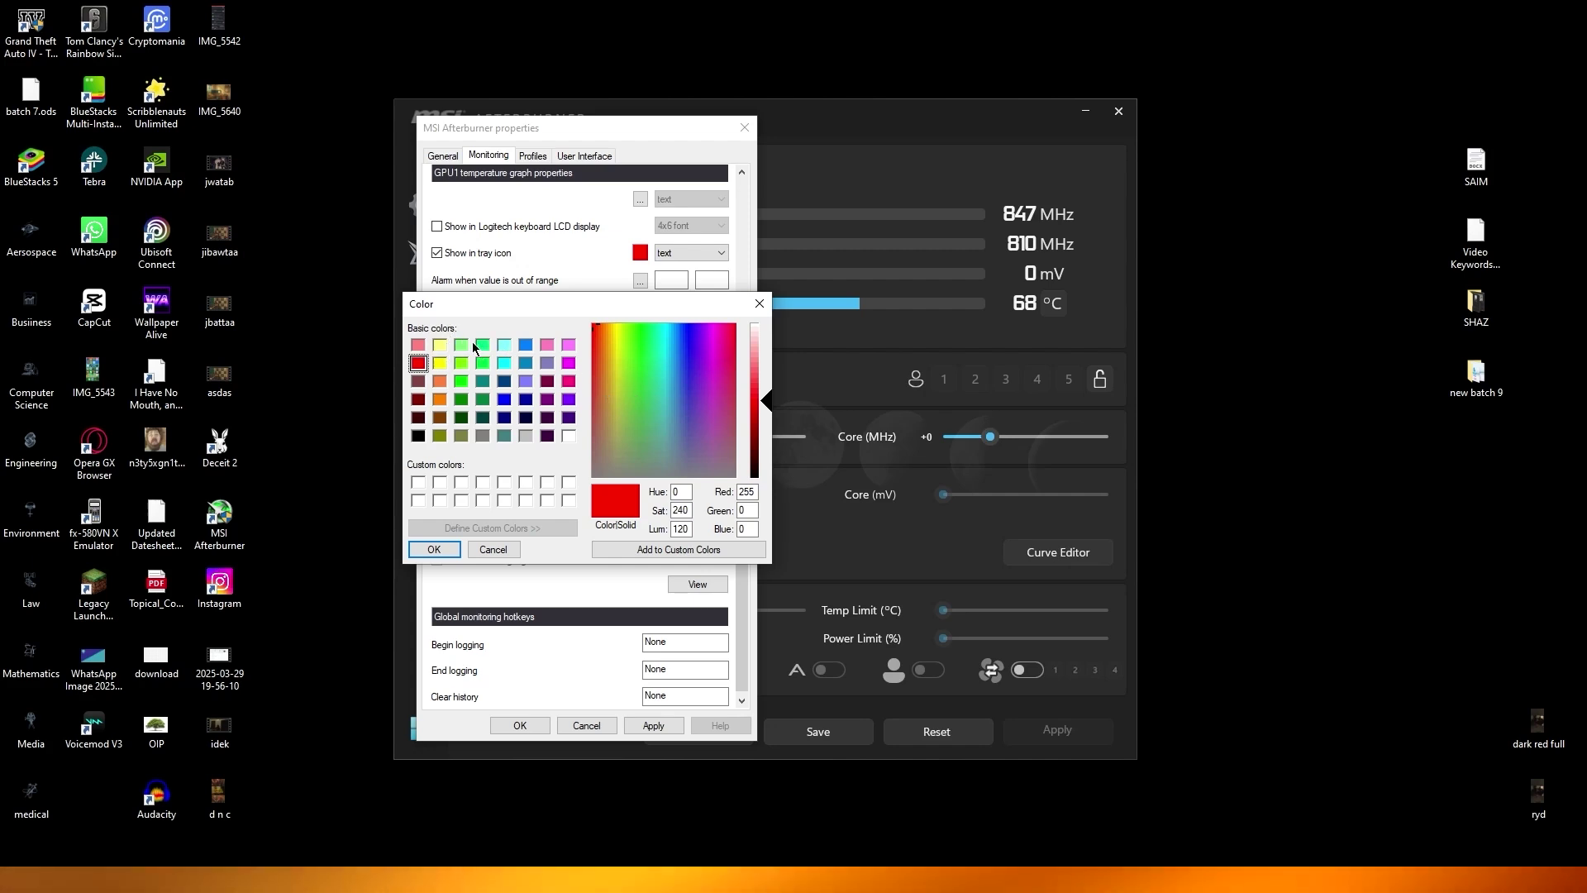
Change the GPU1 tray readout colour from red to light yellow
click(440, 345)
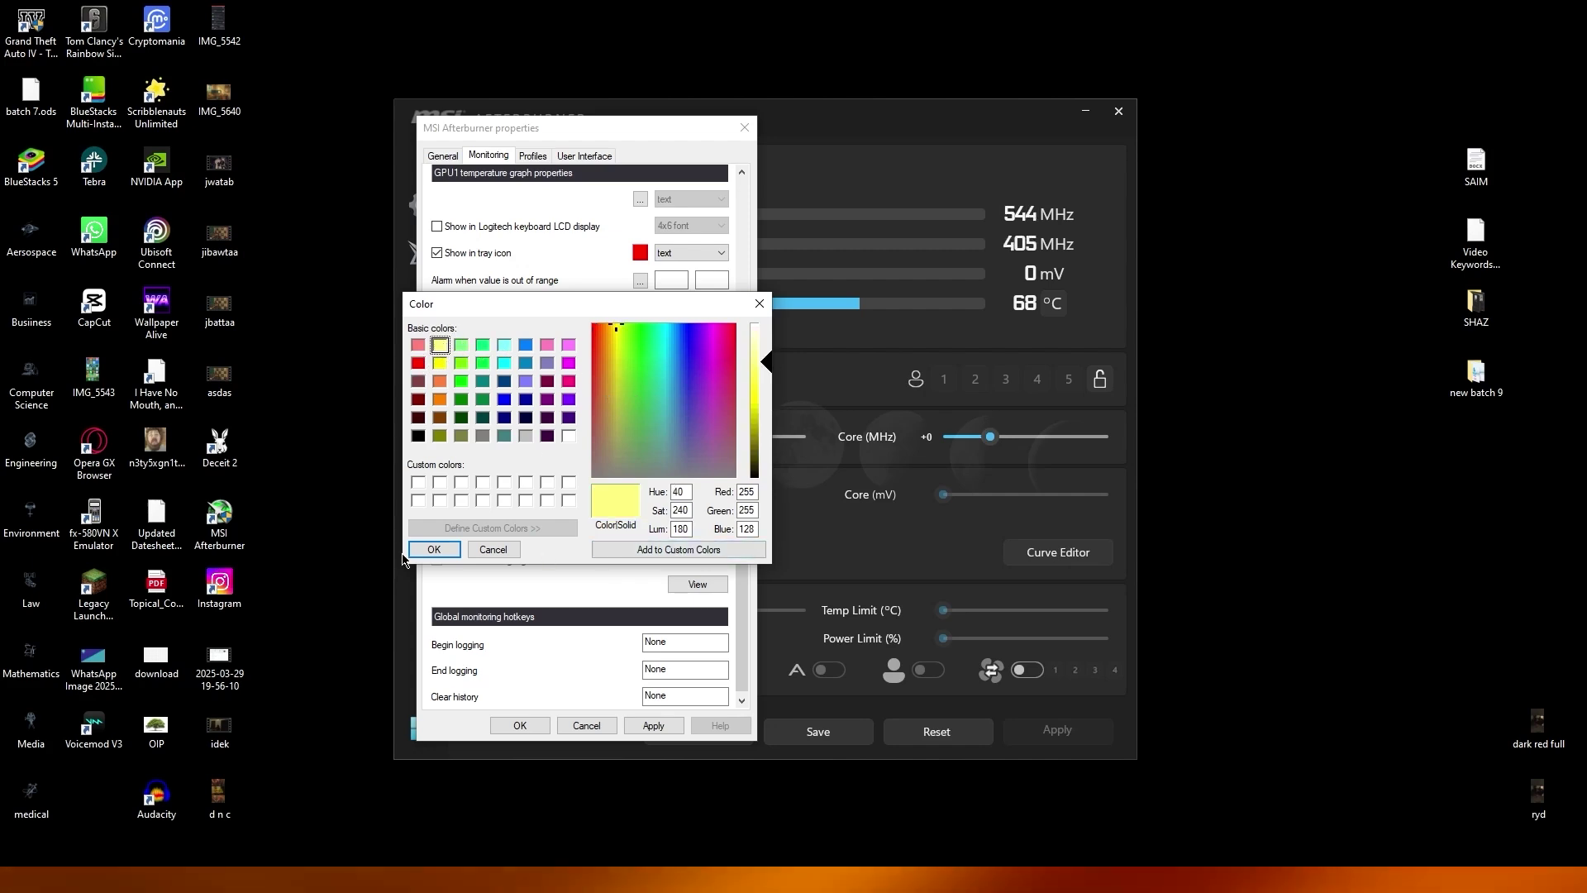
click(435, 549)
click(690, 254)
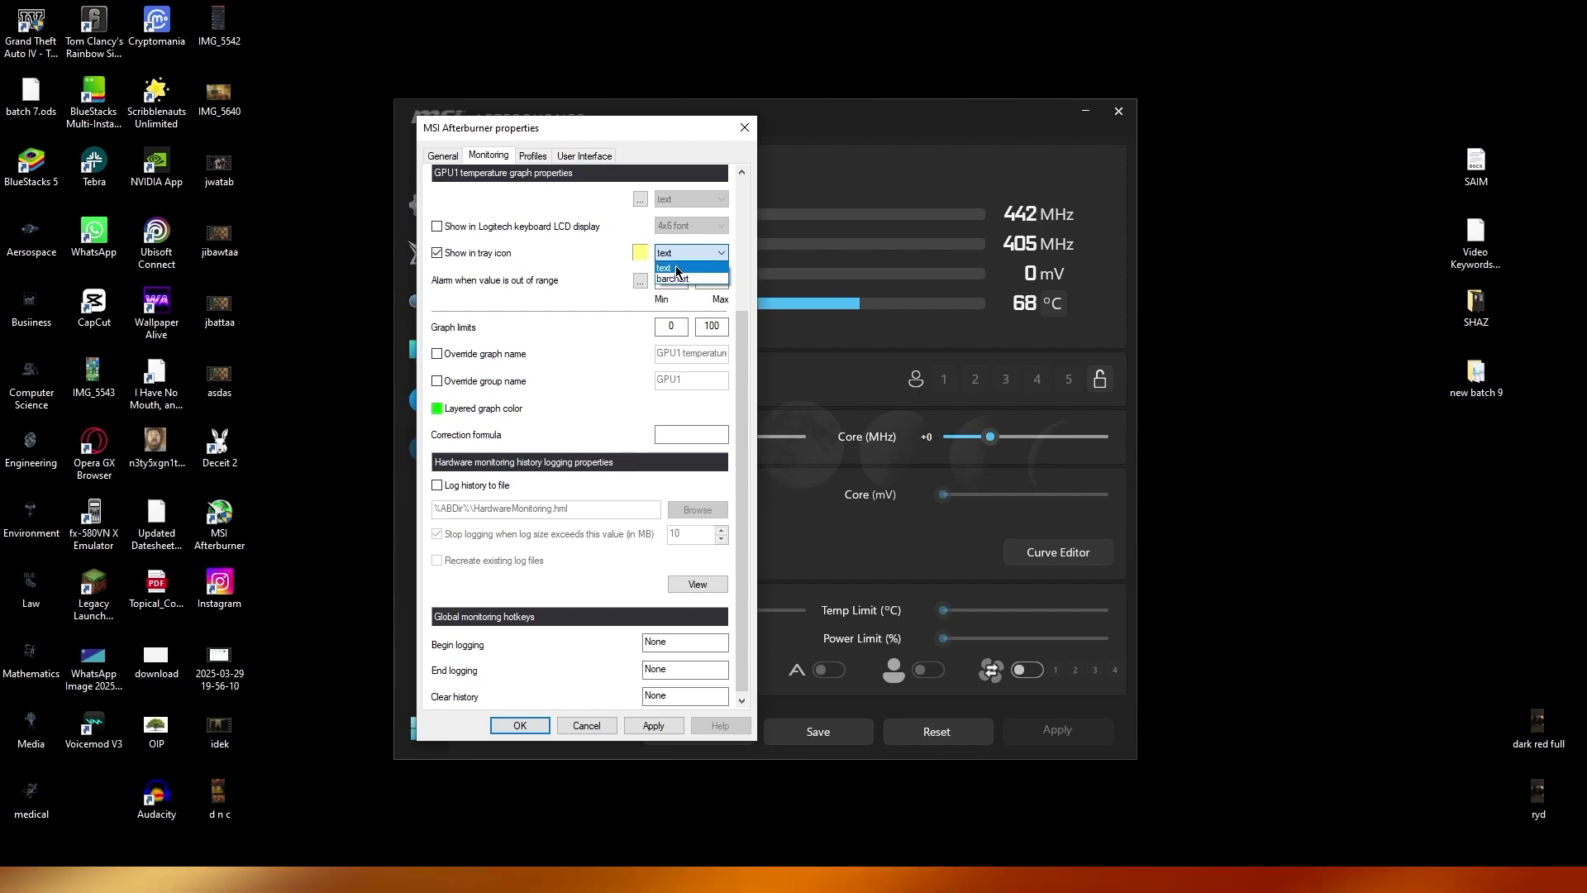
Keep the tray style as text, graph name unoverridden, and the layered graph colour green
click(676, 267)
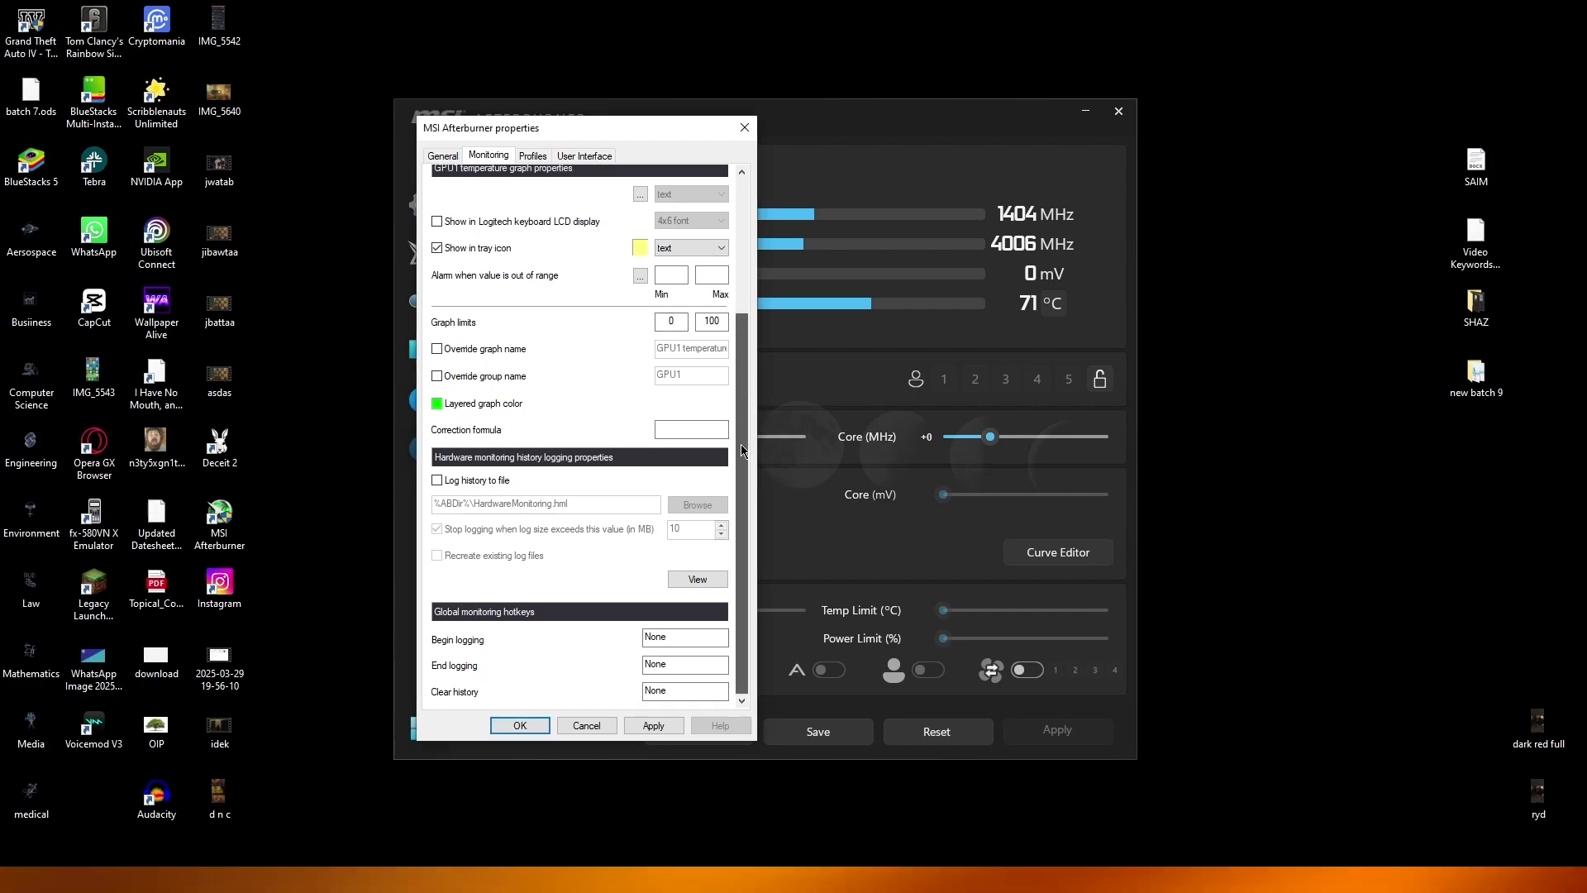
scroll(740, 444, up, 3)
scroll(684, 392, down, 1)
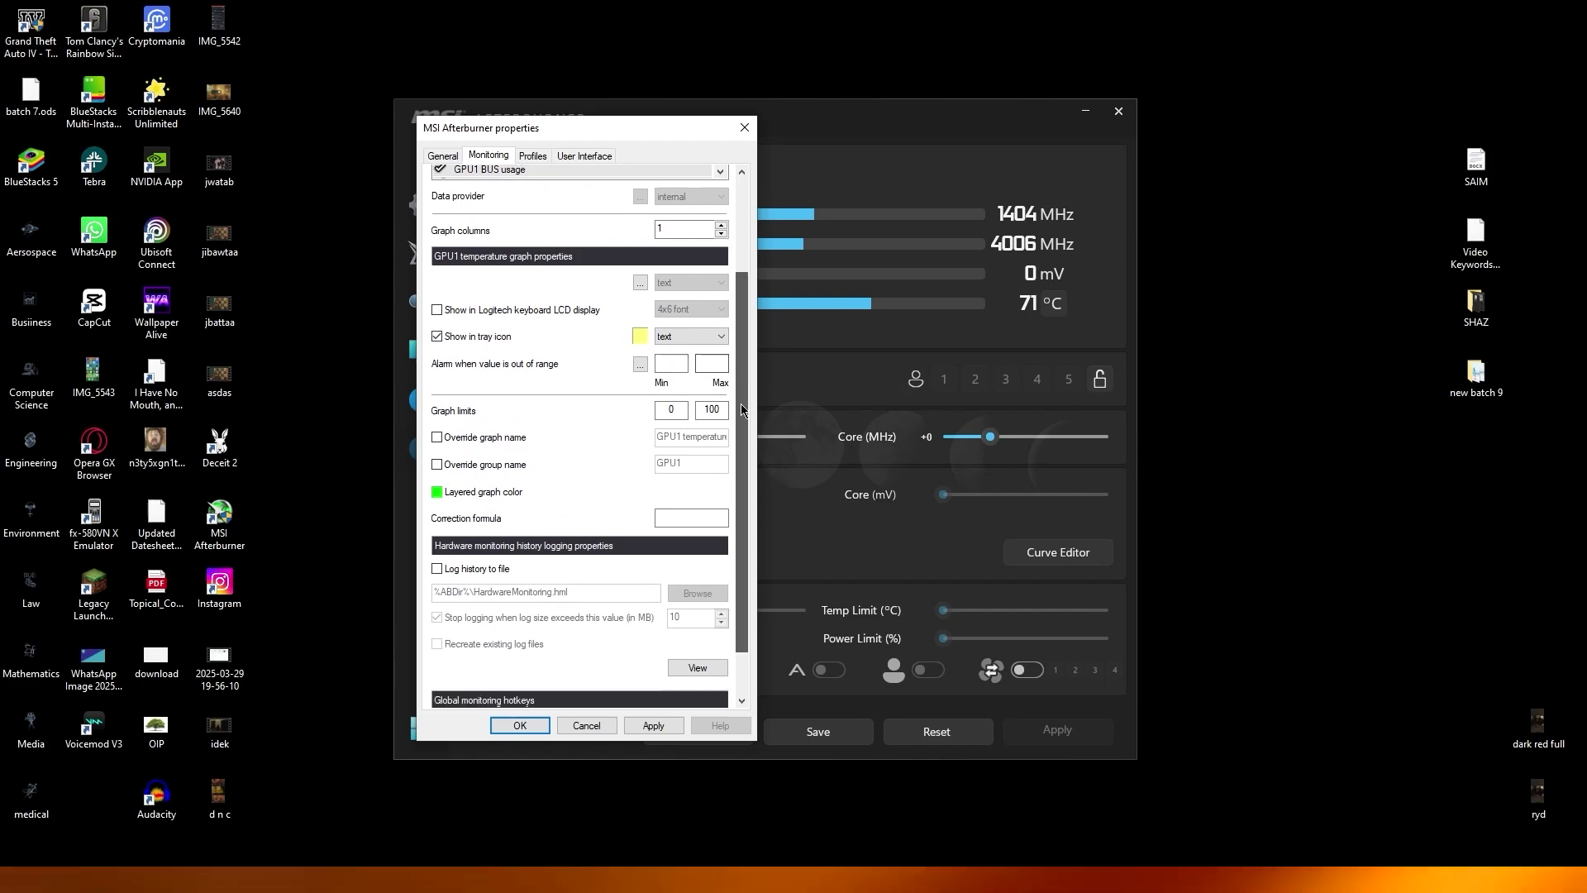
scroll(685, 394, down, 2)
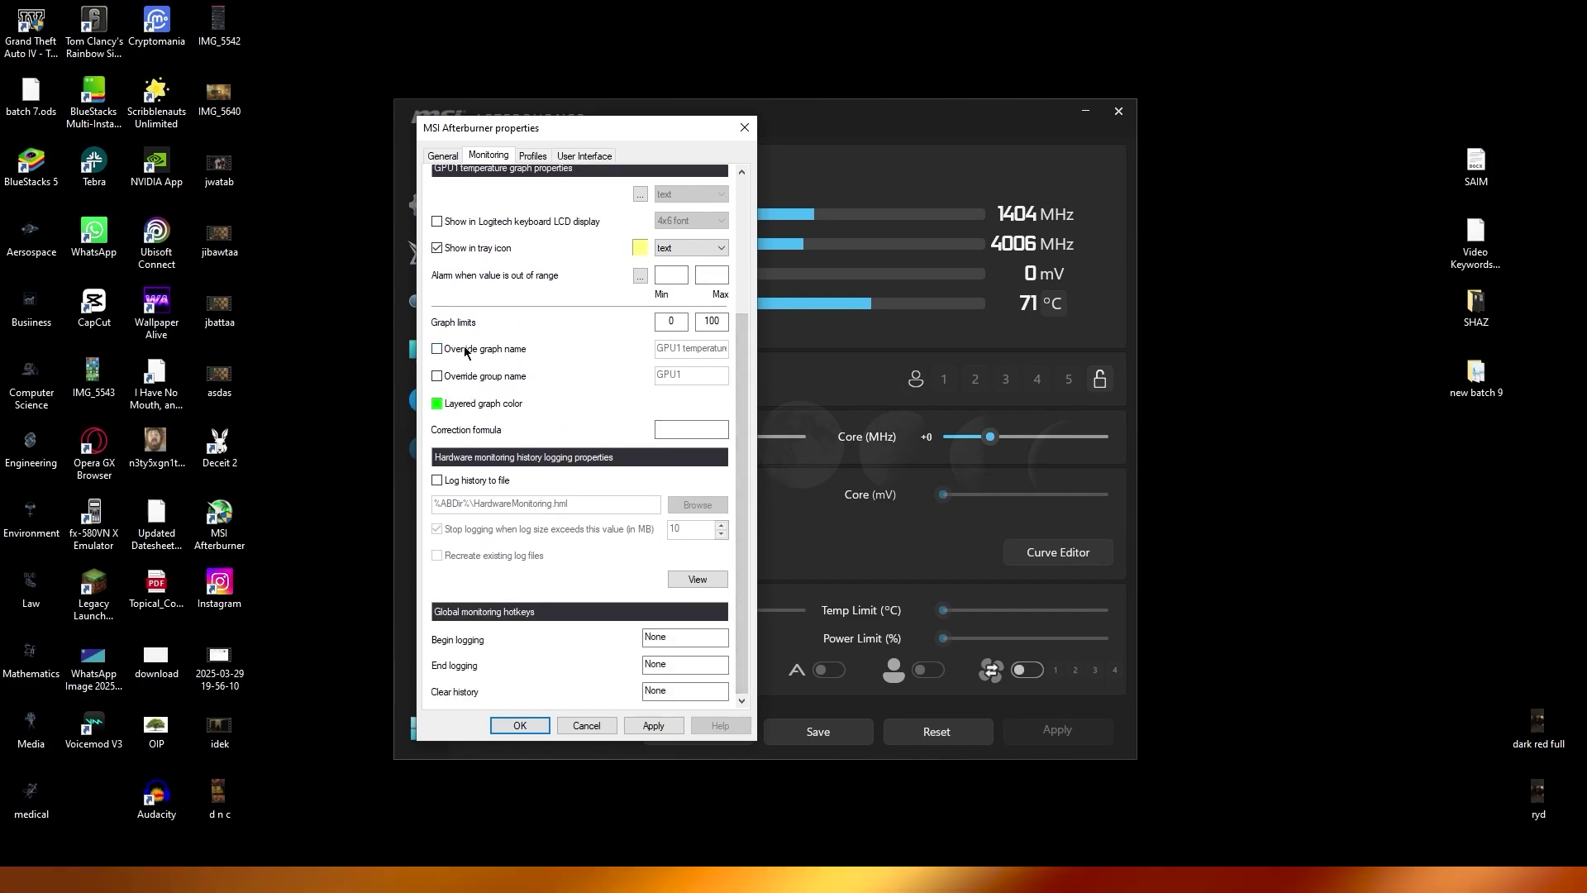
click(438, 350)
click(437, 350)
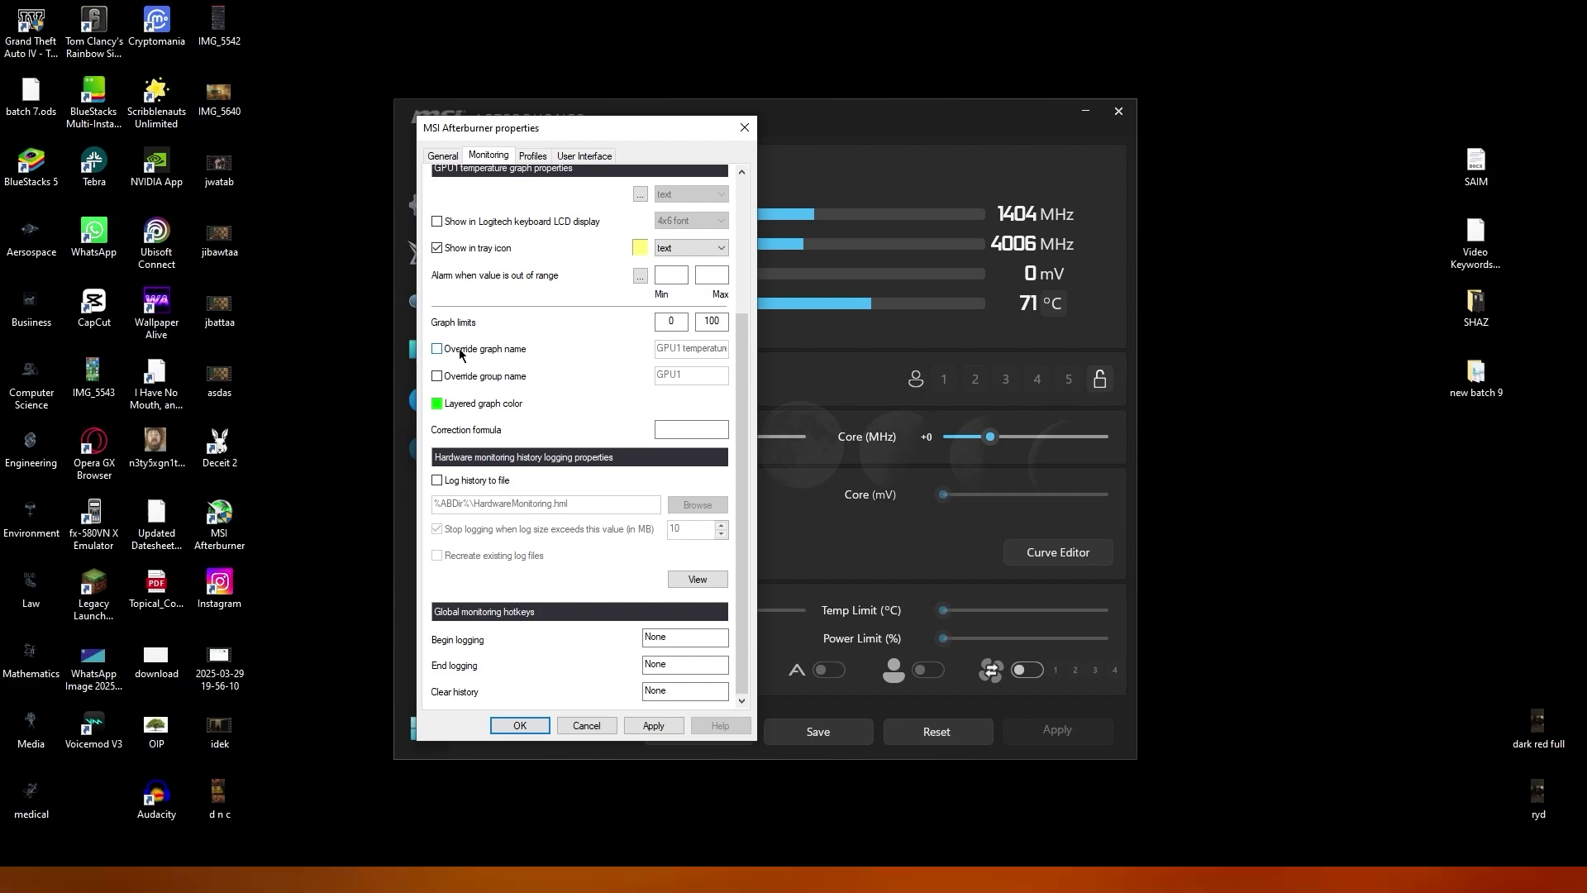
click(437, 403)
click(431, 550)
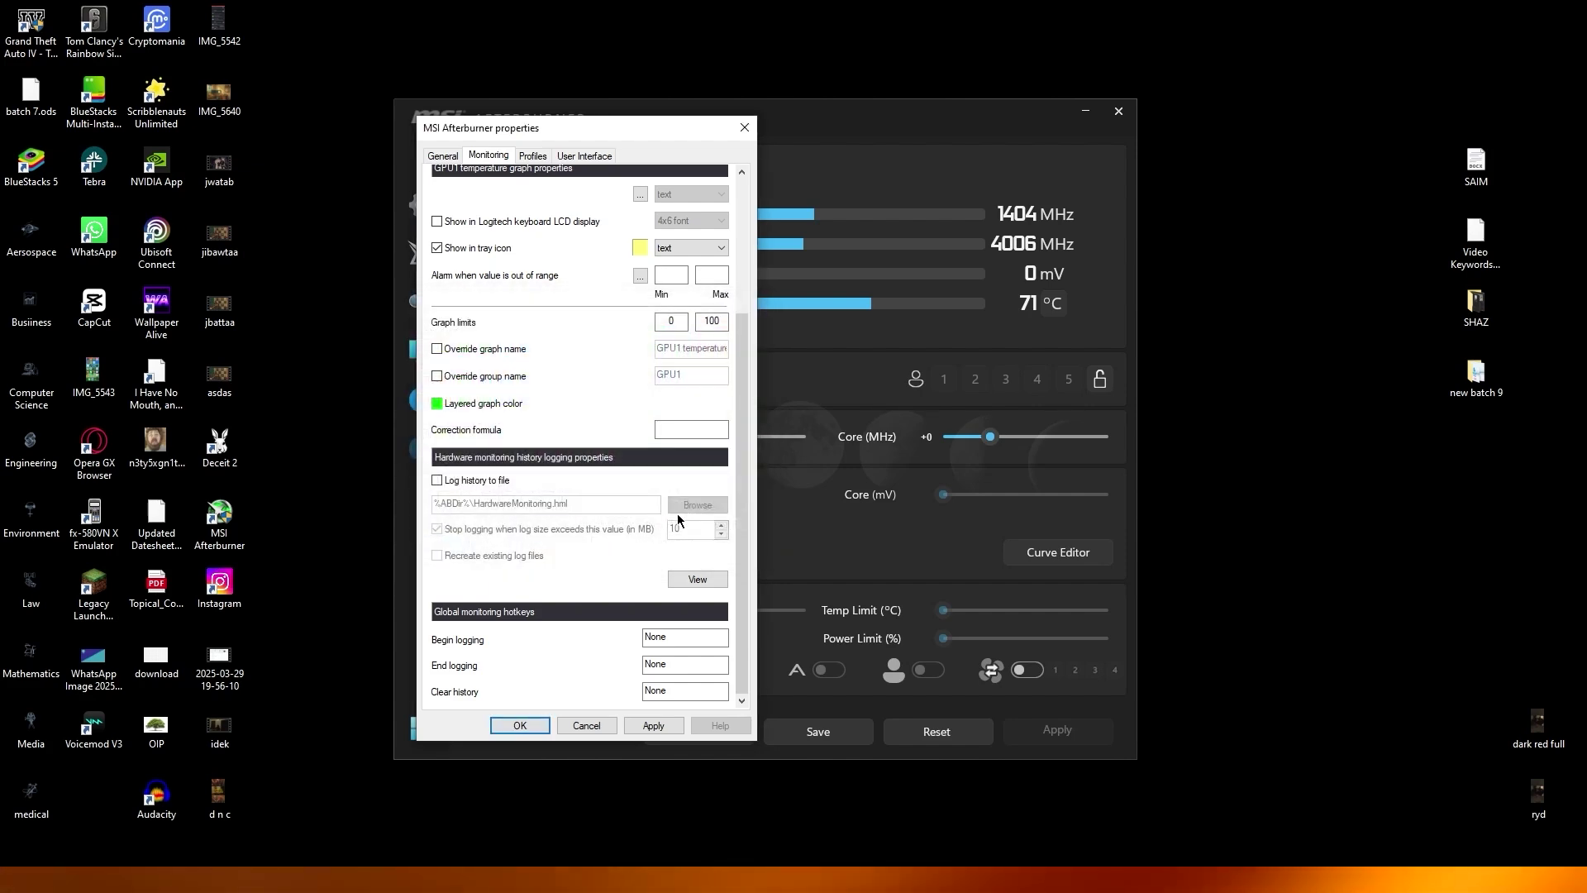
scroll(740, 534, up, 5)
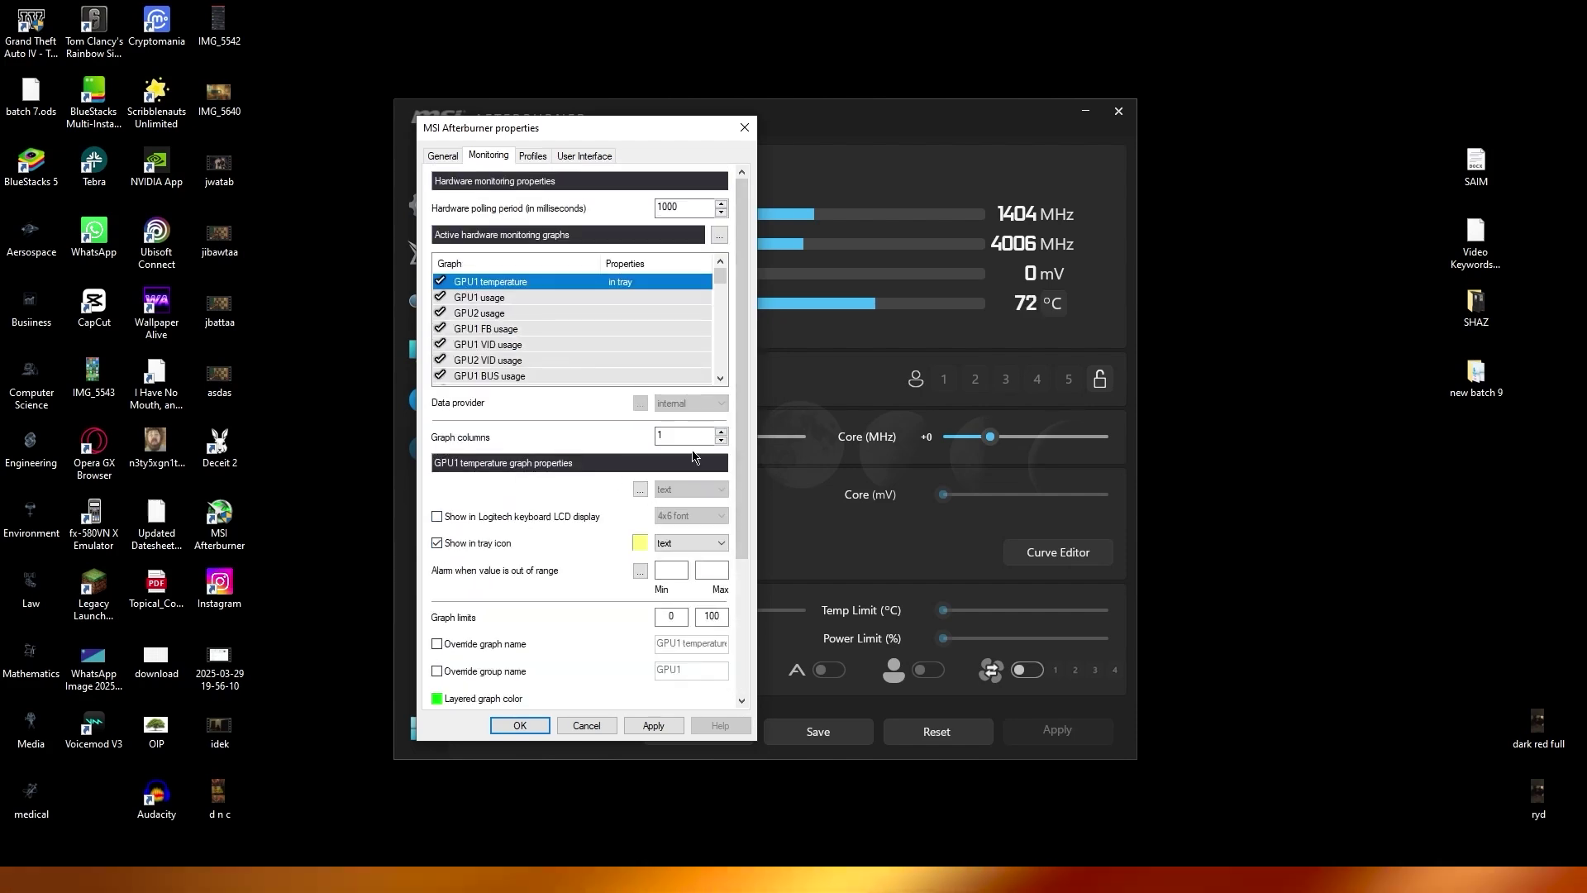
click(608, 296)
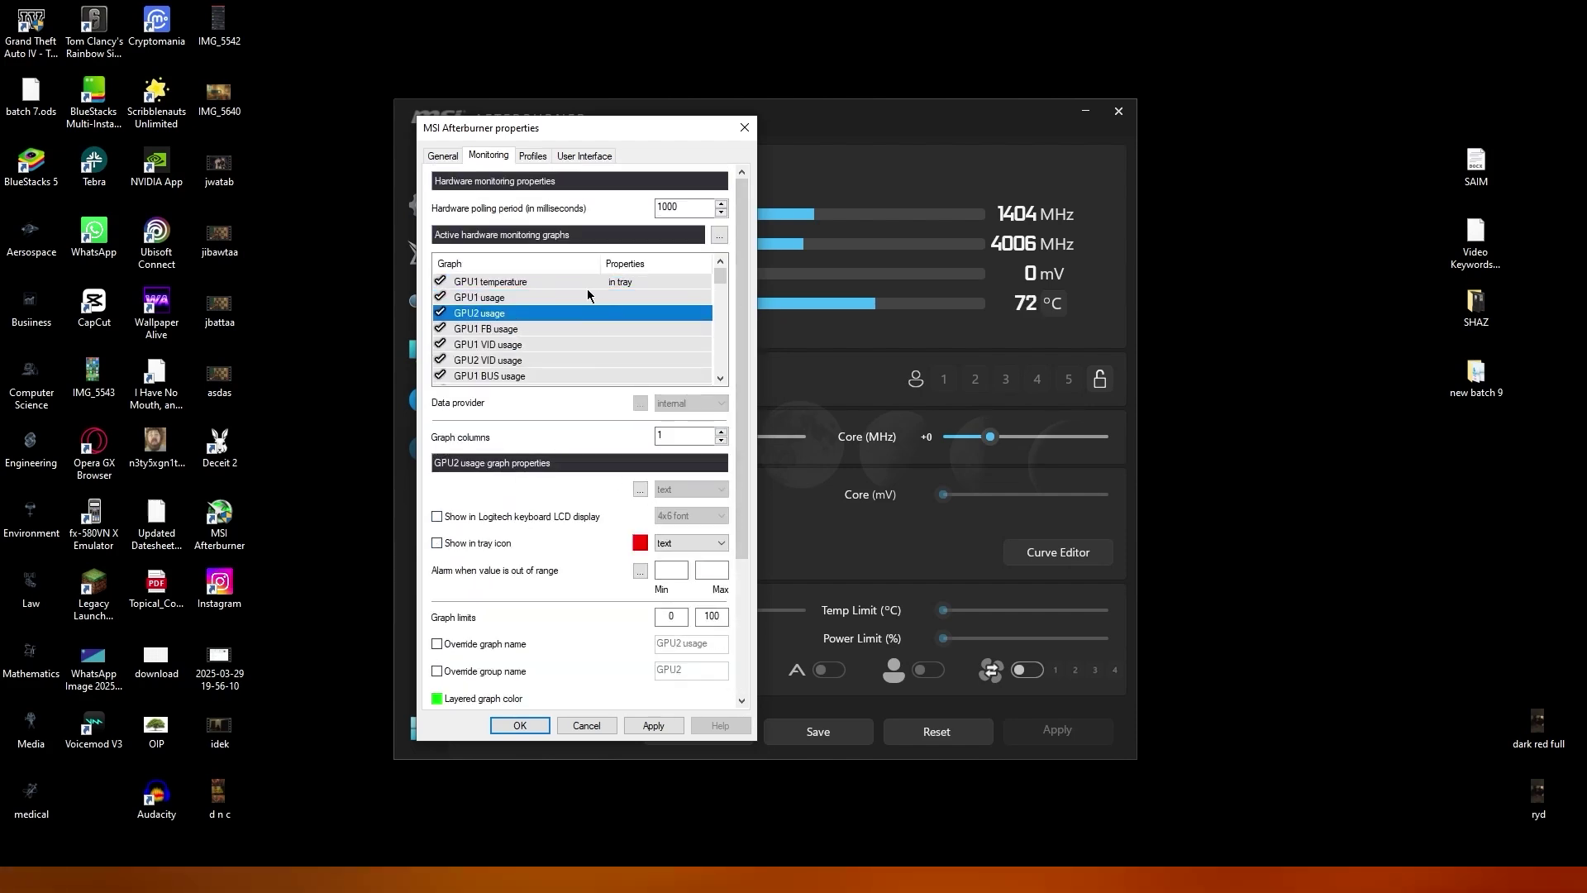
click(587, 284)
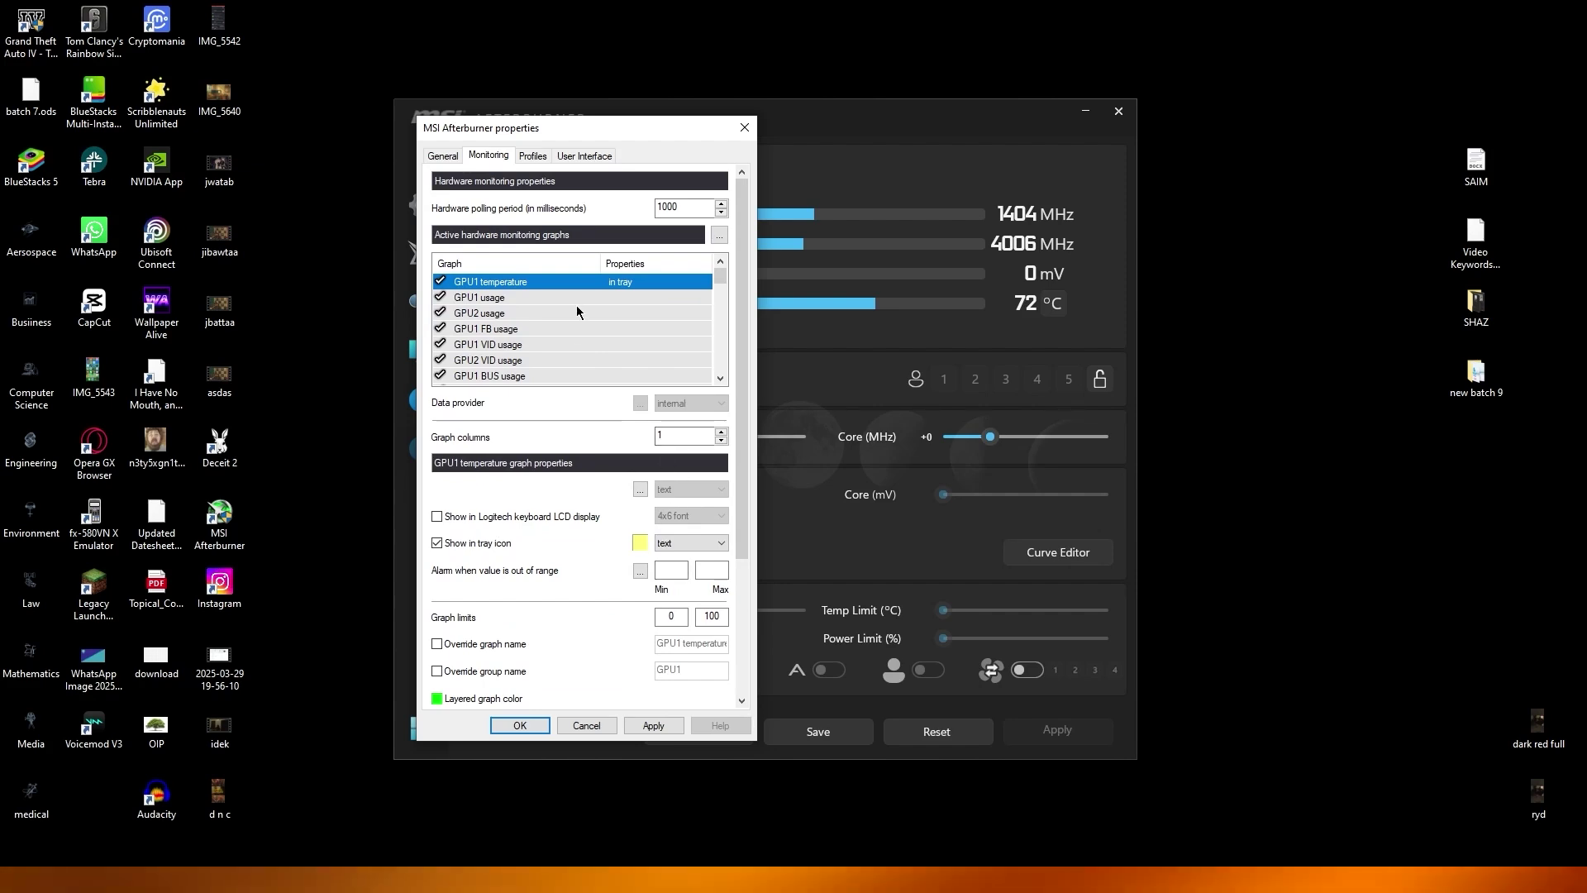
click(553, 297)
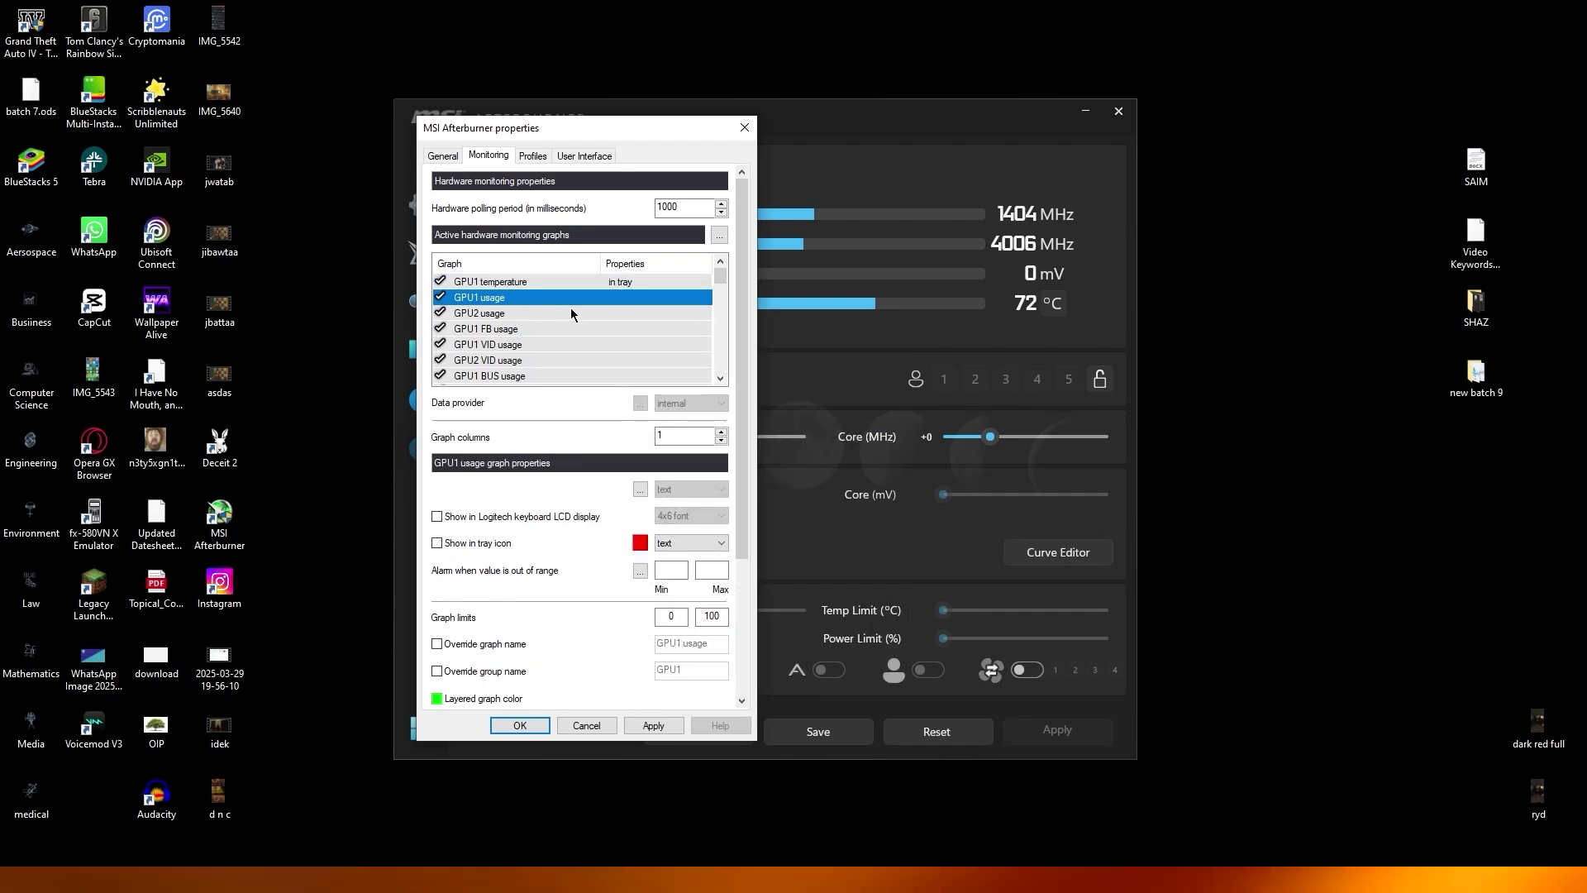
drag(724, 278, 704, 365)
click(507, 359)
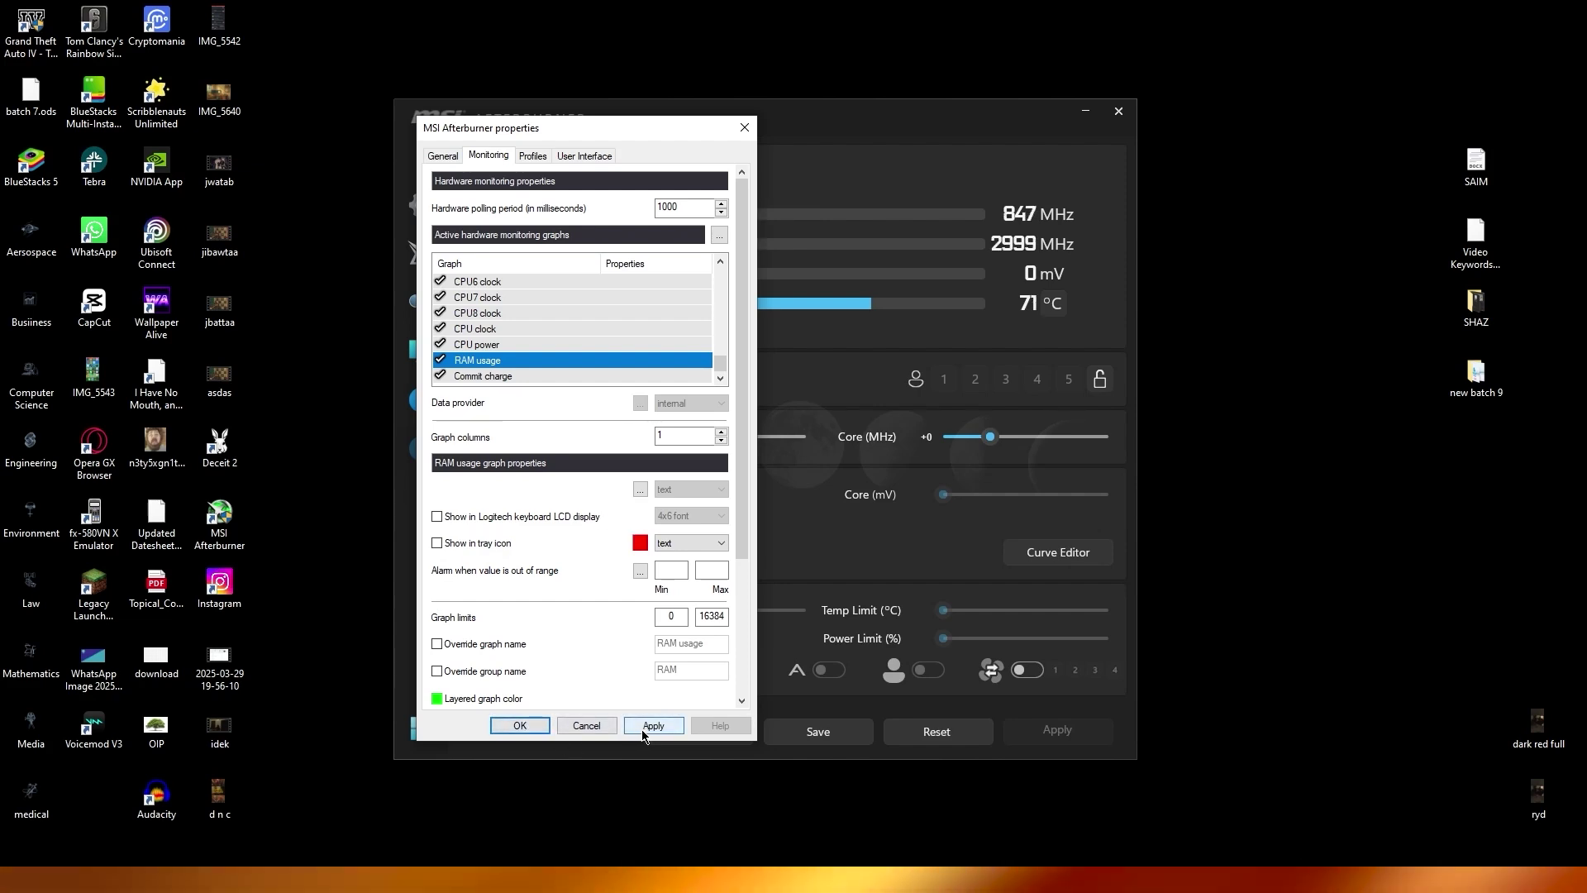
Apply the monitoring settings and get the Afterburner window off the screen
click(520, 725)
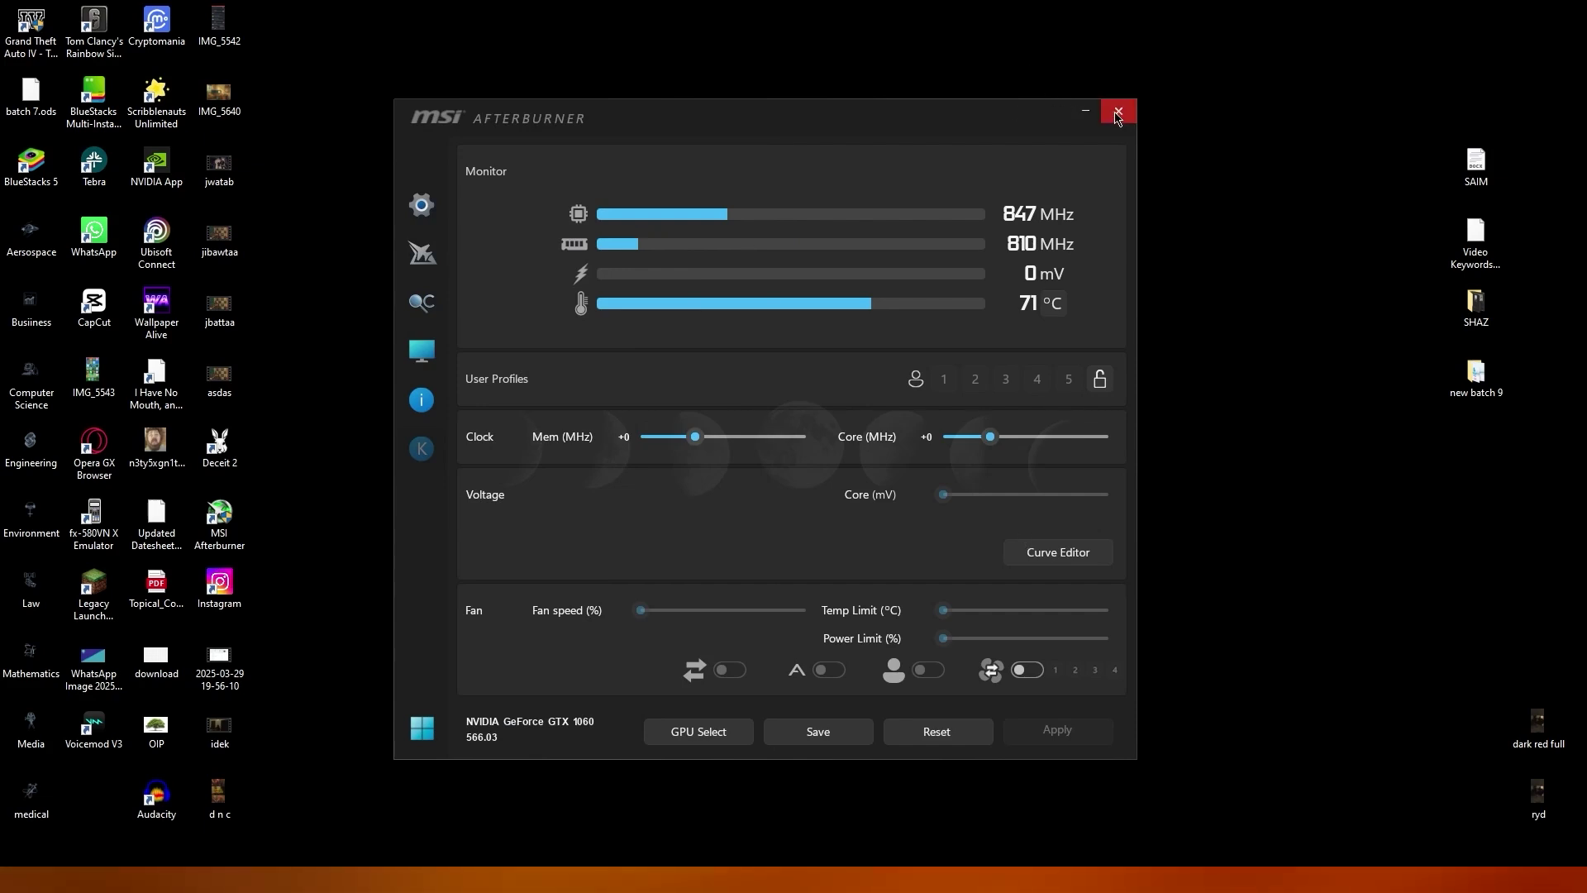
click(1085, 110)
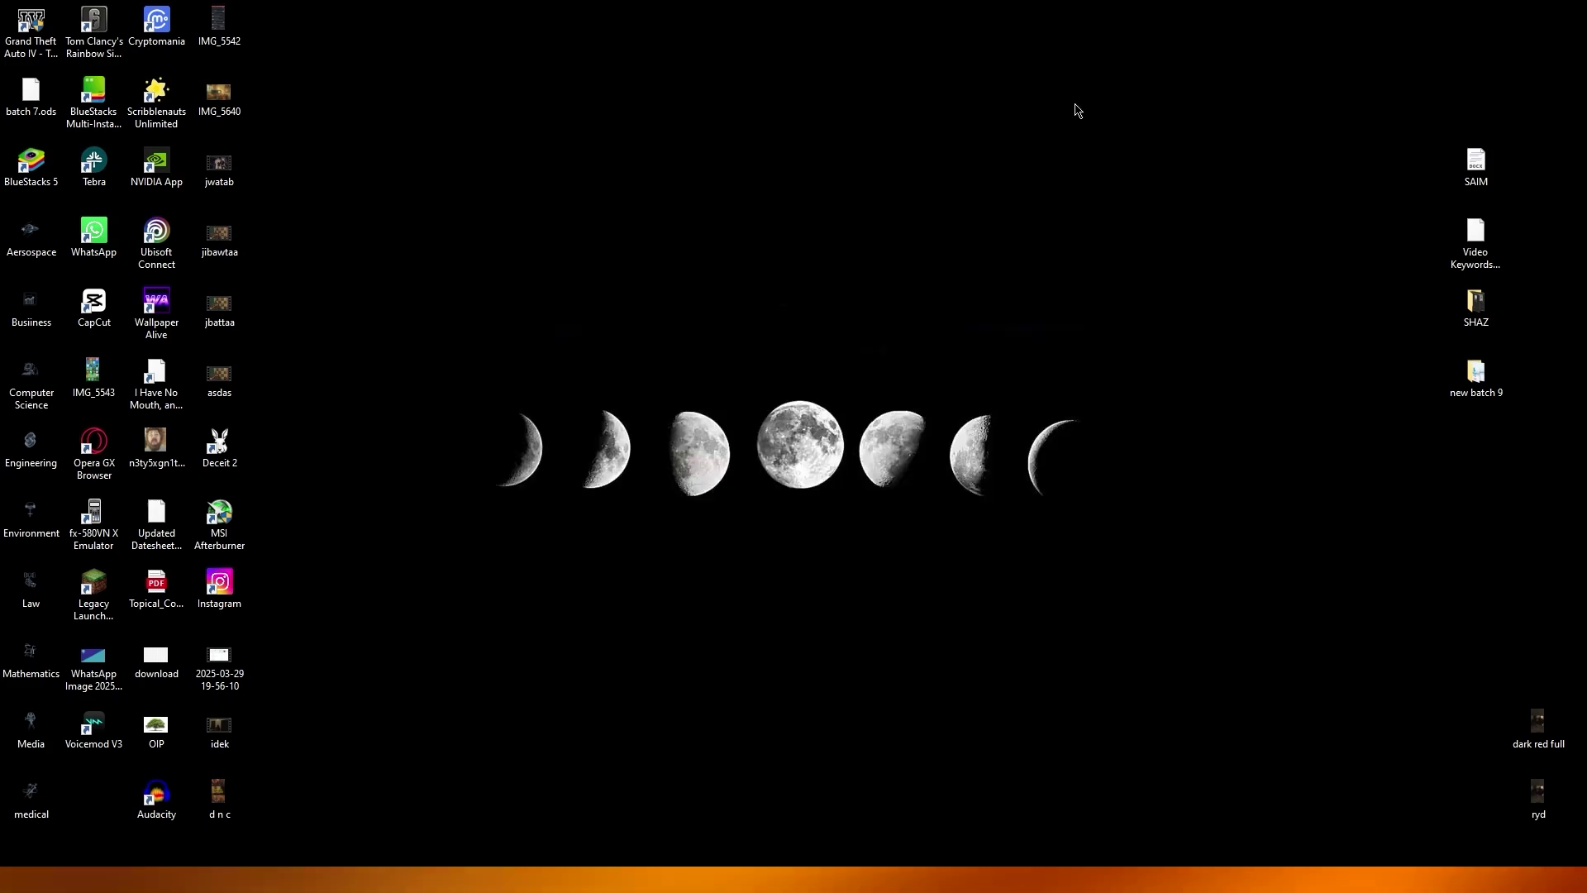